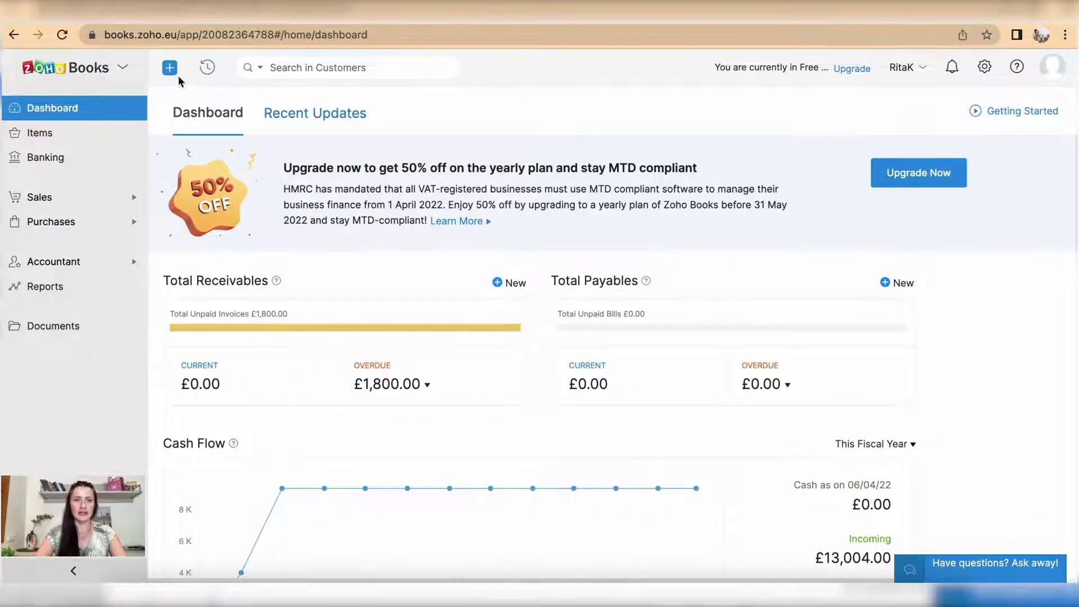
- Go from the dashboard to the All Invoices list under Sales and start a new invoice
click(172, 69)
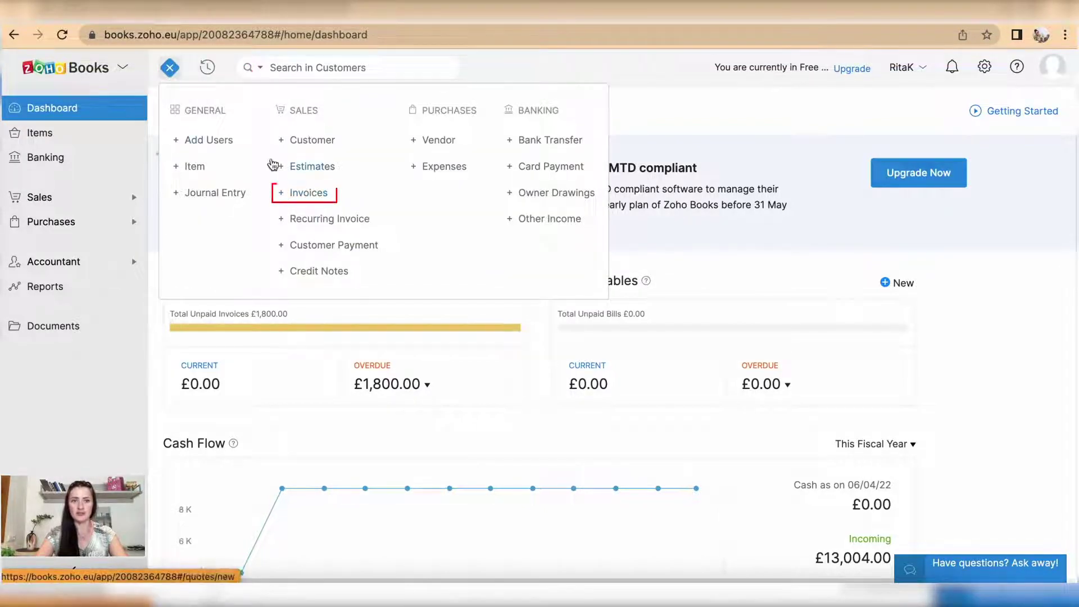
click(171, 69)
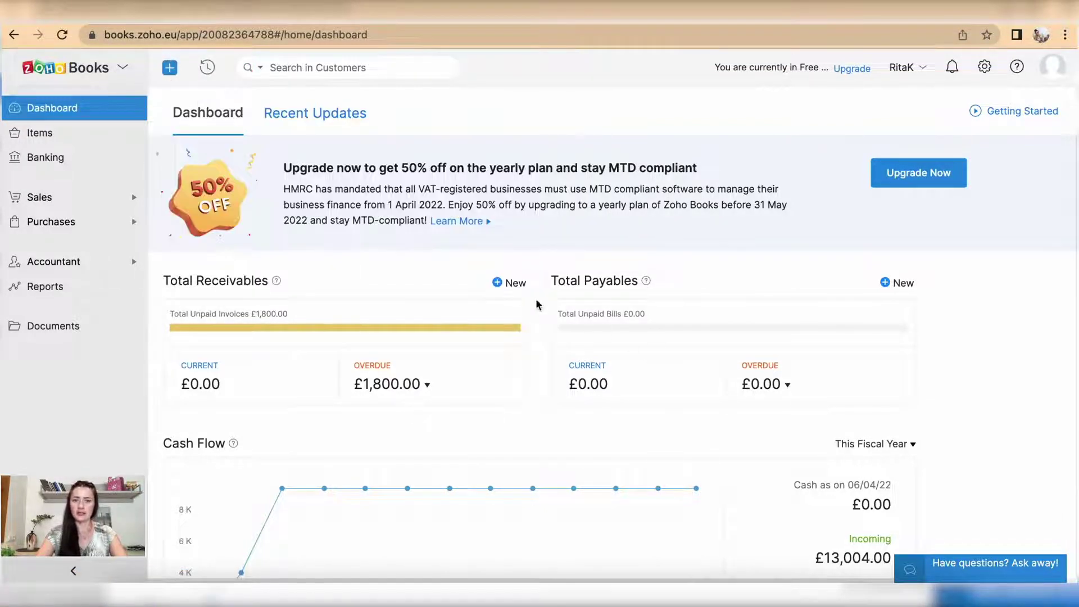
click(515, 286)
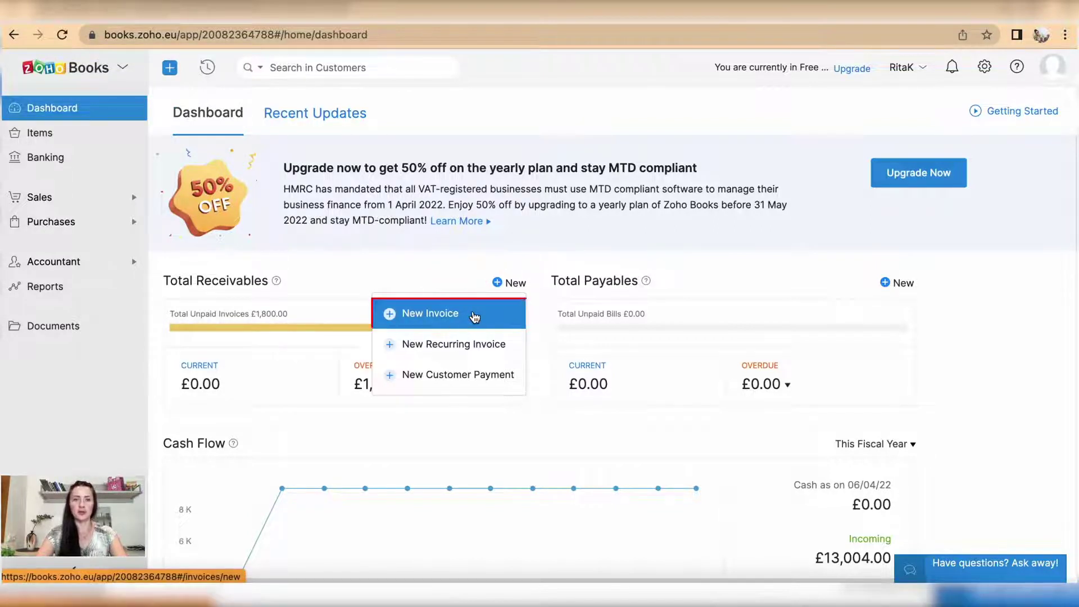
click(56, 199)
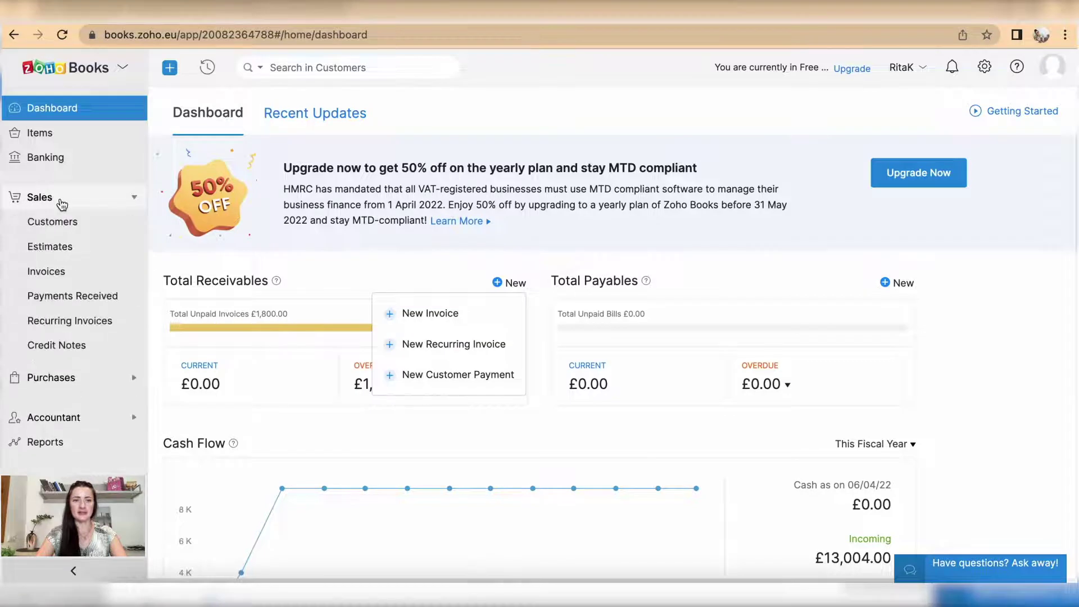
click(56, 273)
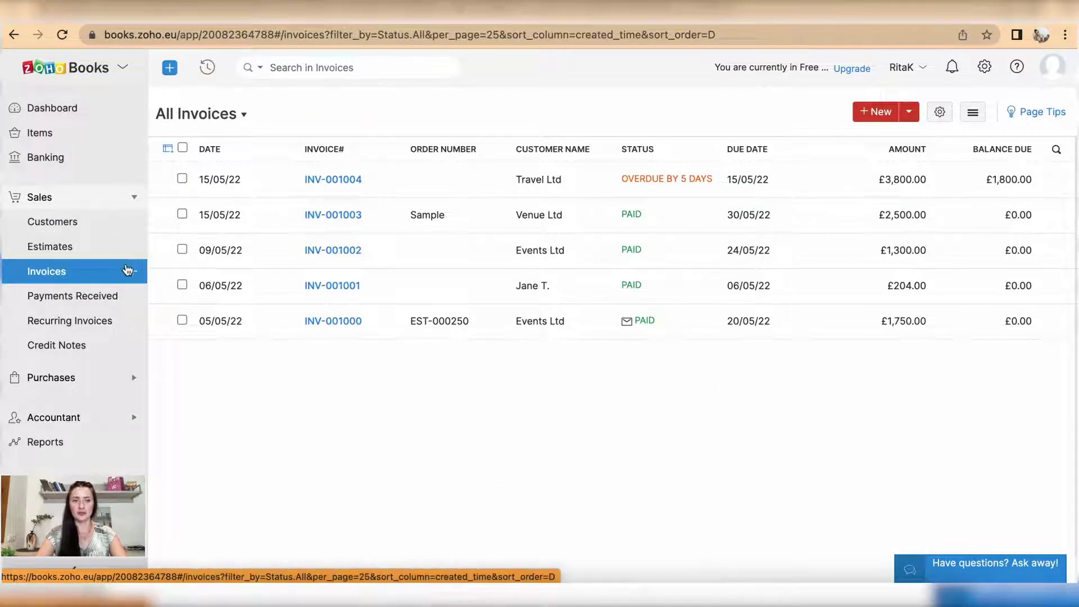
click(877, 113)
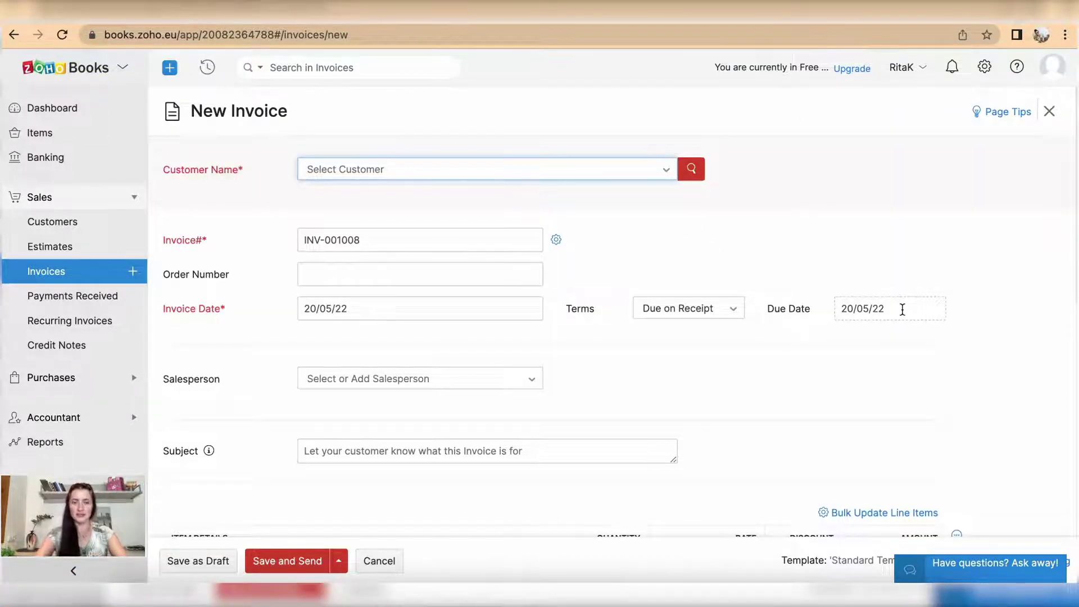
- Choose Happy Ltd as the customer for new invoice INV-001008
click(664, 172)
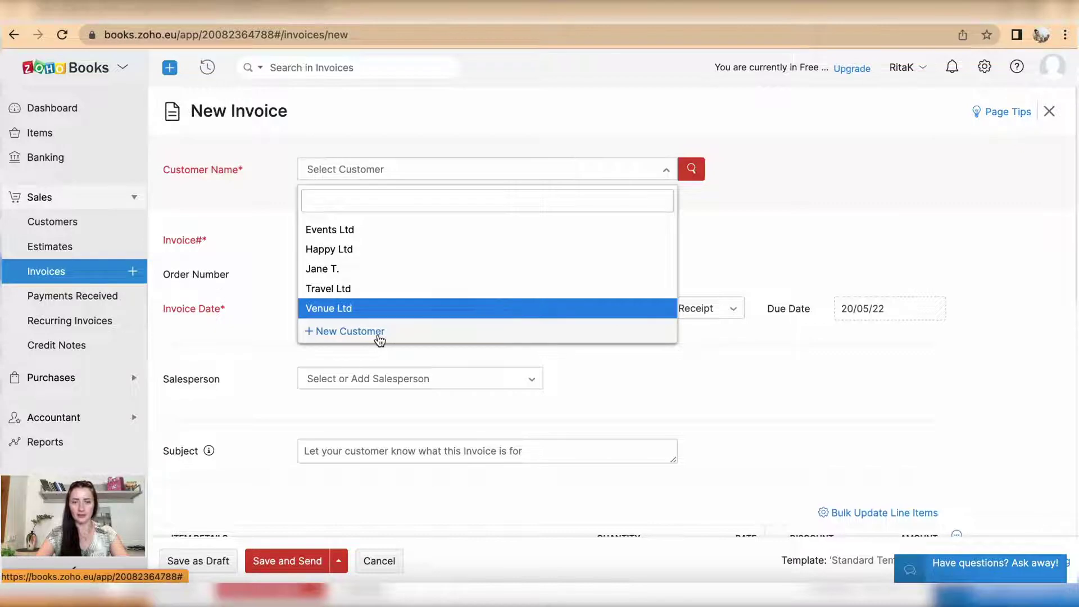
click(373, 249)
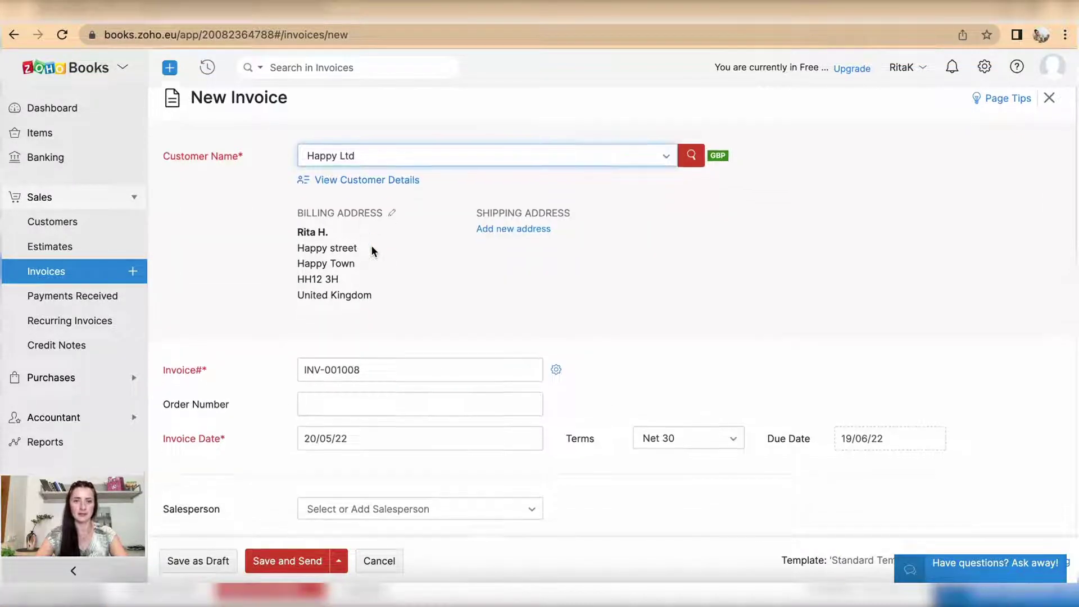
scroll(372, 249, down, 2)
scroll(371, 251, down, 1)
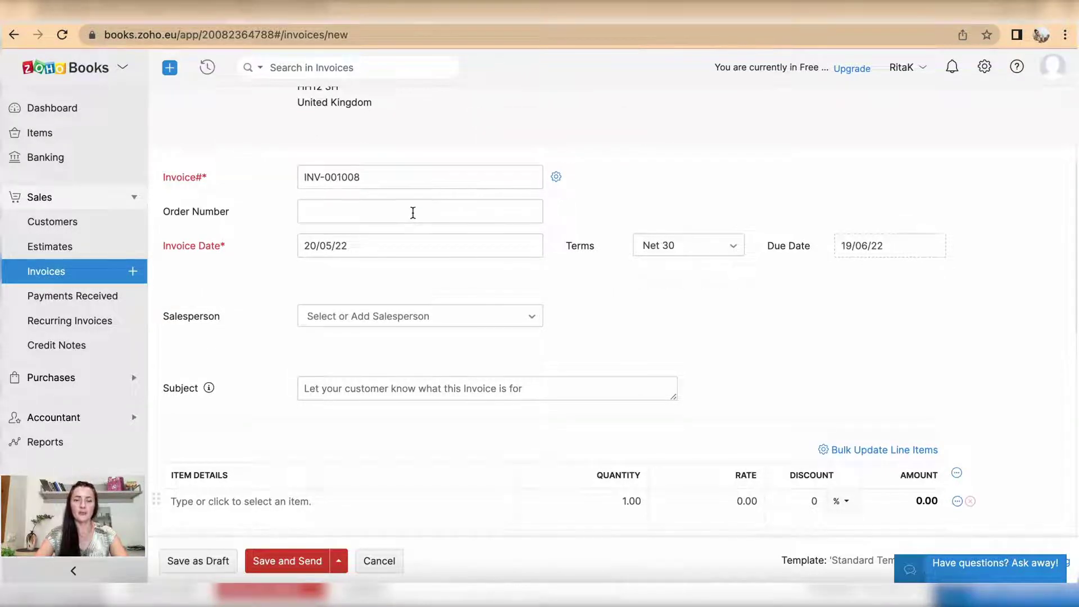
scroll(412, 212, down, 1)
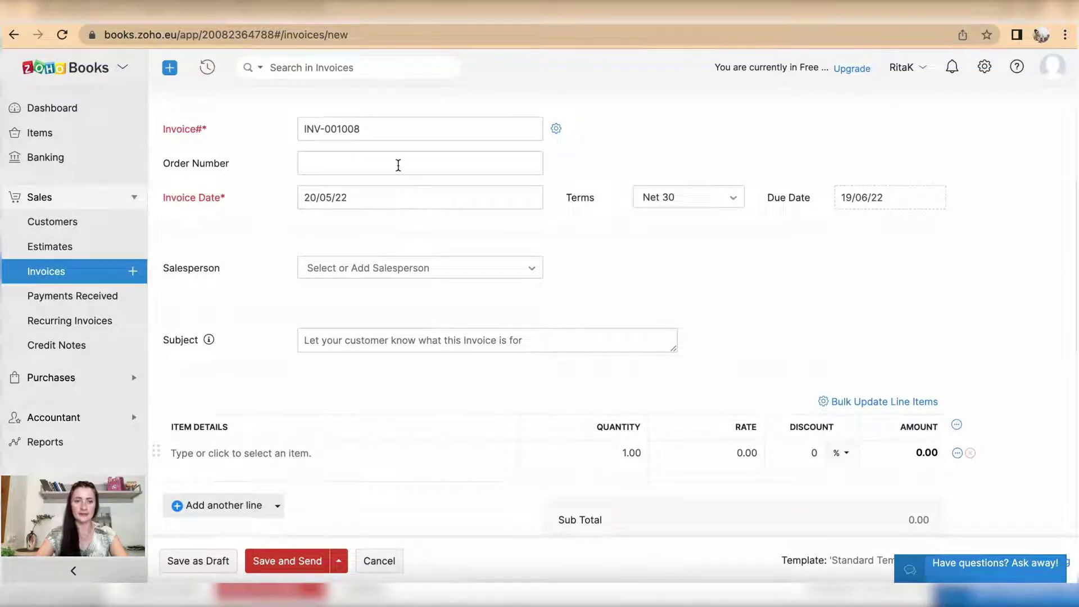
click(397, 201)
- Date the invoice 16/05/22 with Due on Receipt terms, so it is due 16/05/22
click(325, 355)
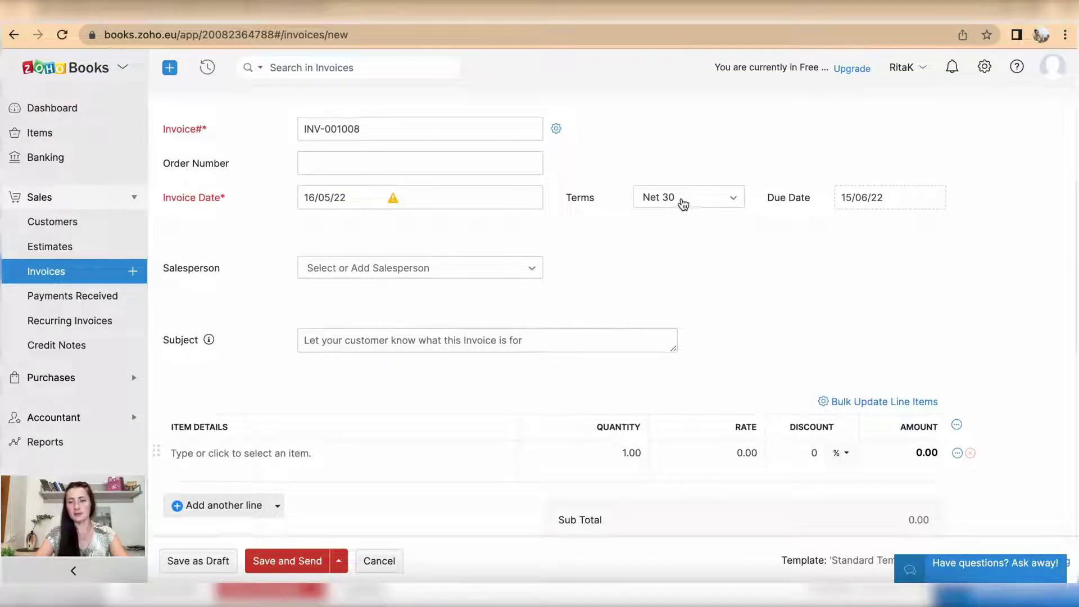
click(714, 204)
scroll(709, 324, down, 1)
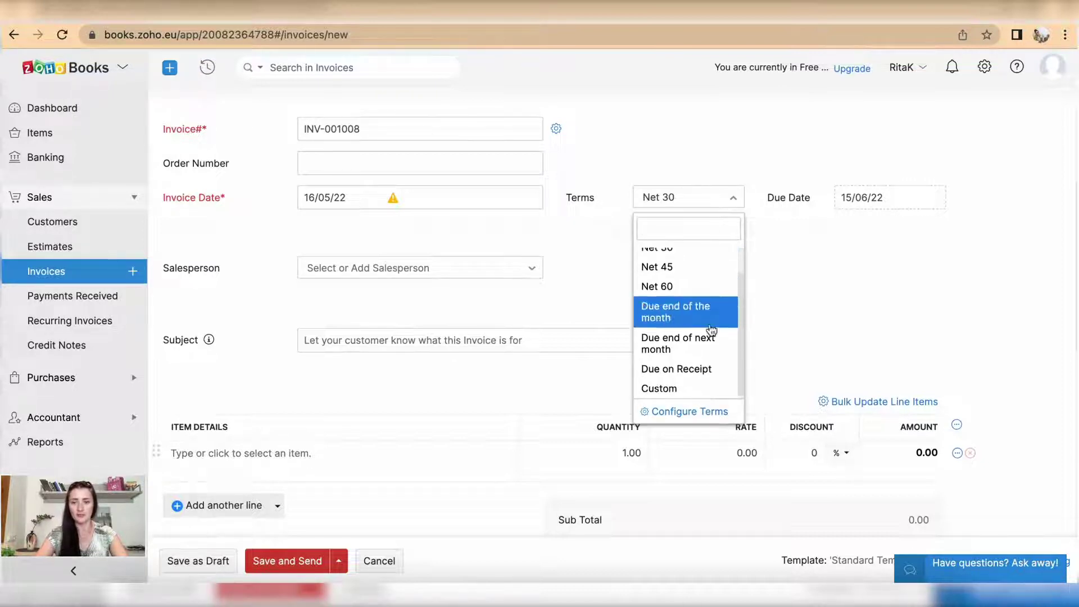
click(703, 369)
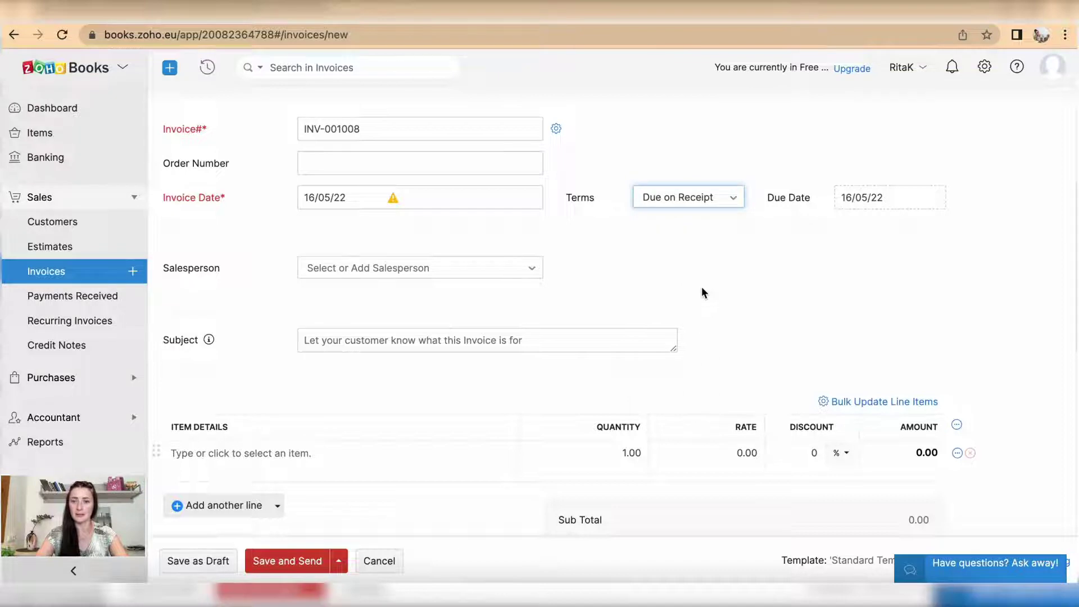
scroll(703, 291, down, 3)
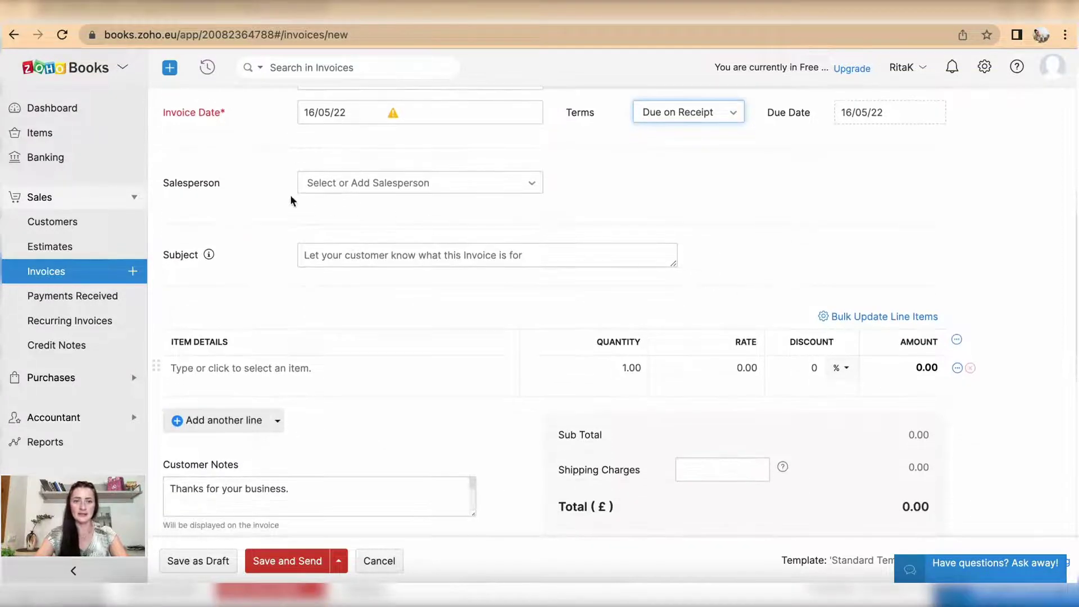
click(316, 257)
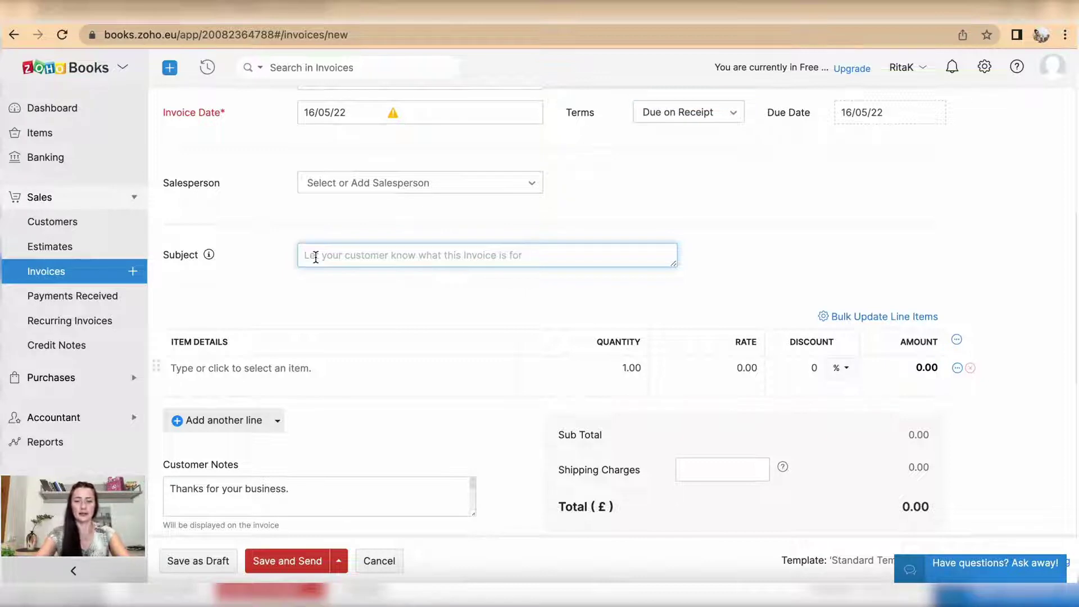
- Enter the subject 'Event on 30/05/2022', correcting the typo along the way
text(Evrnt)
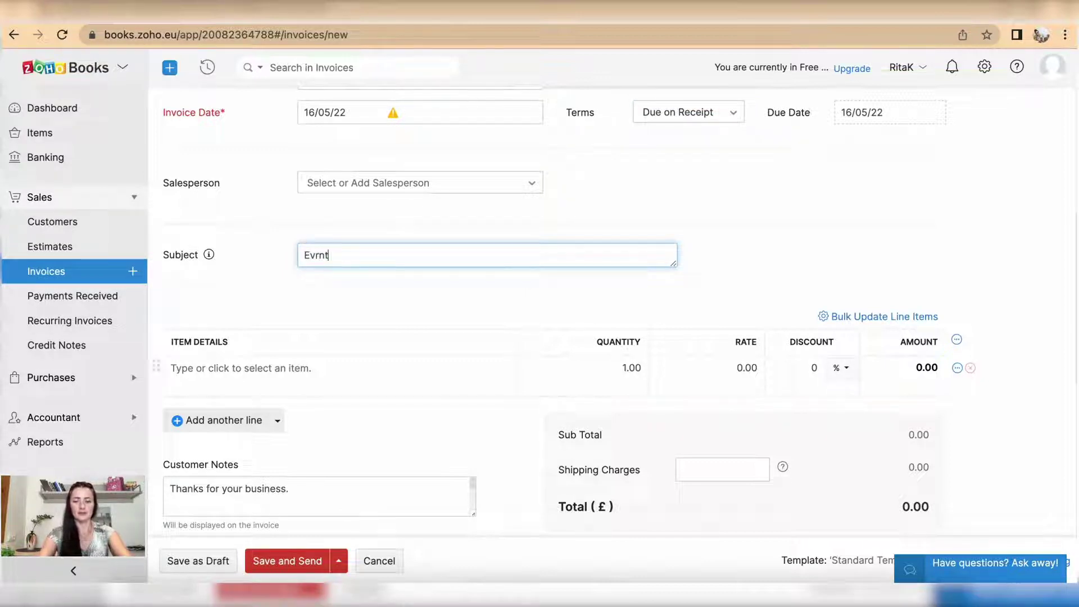
text( on)
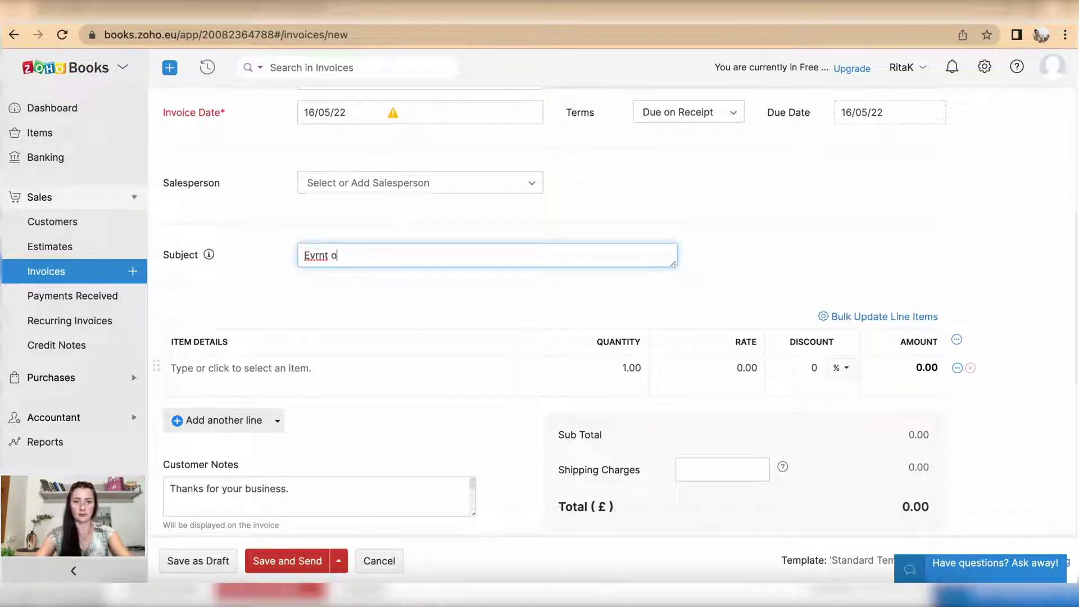
key(BackSpace)
key(BackSpace)
key(BackSpace)
key(BackSpace)
key(BackSpace)
text(e)
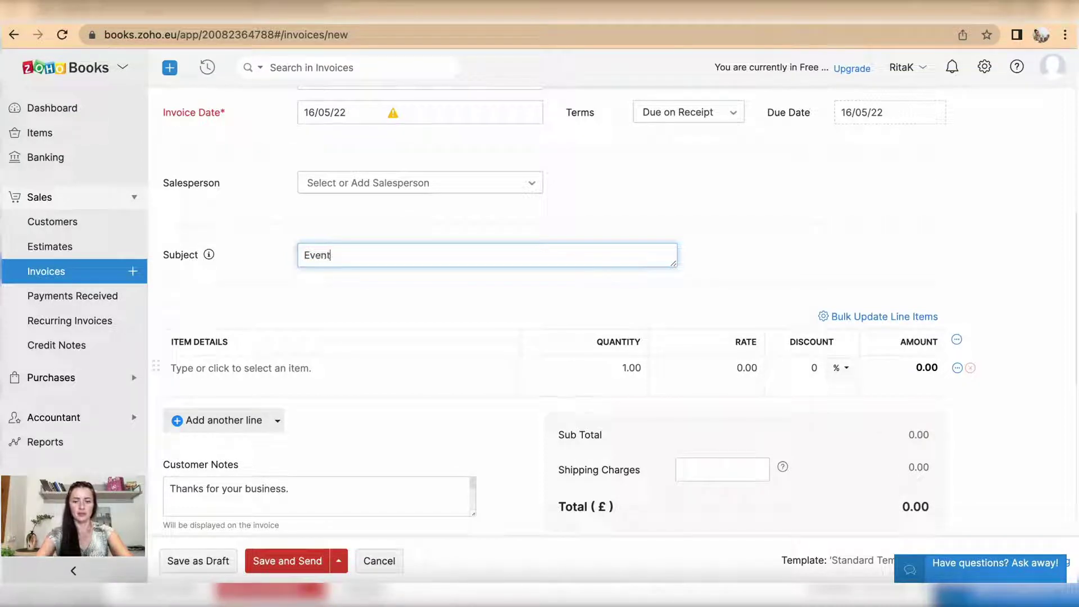
text(nt on 30)
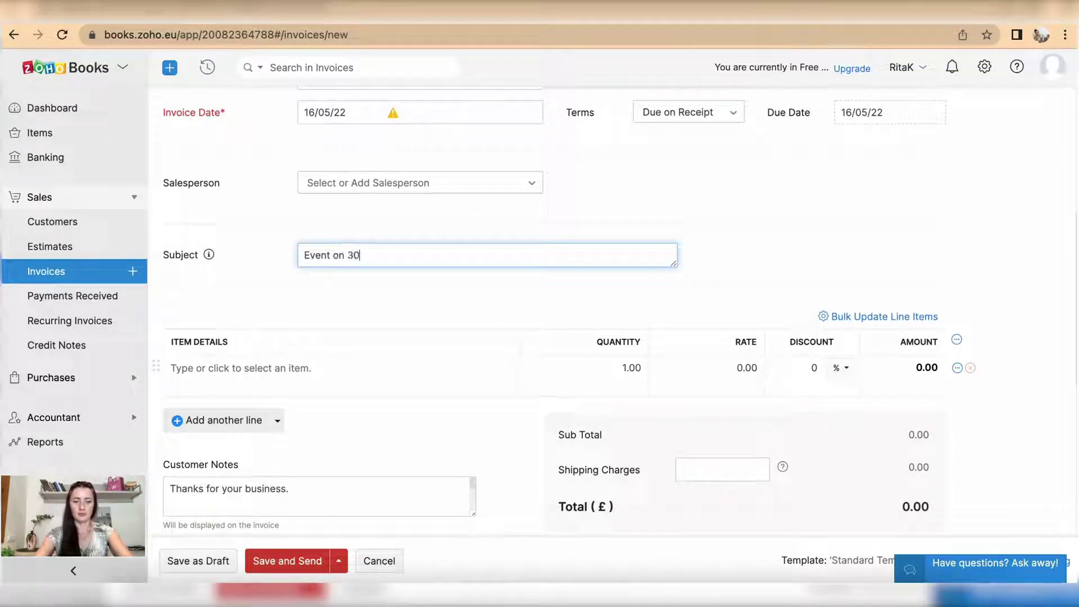
text(/05/2022)
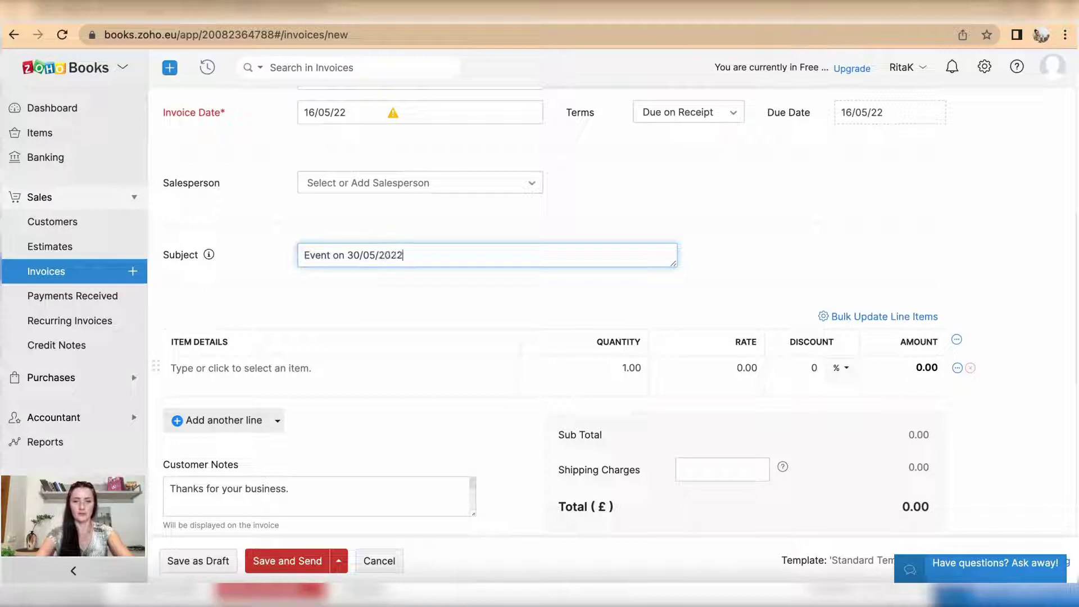
scroll(447, 325, down, 2)
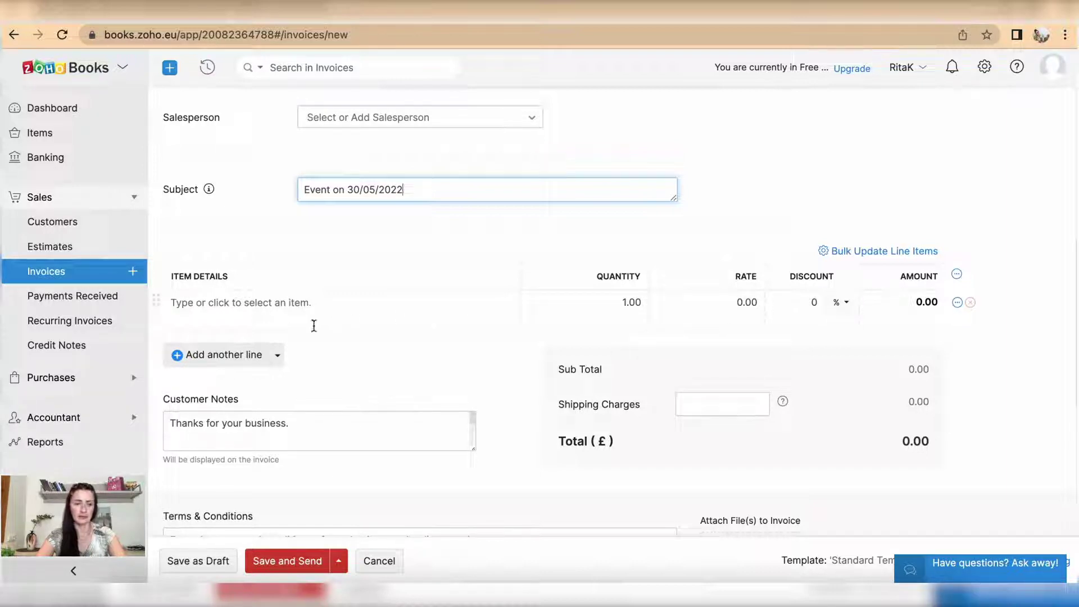
- Add the Events 1 item ('Events up to 50 people') and change its rate from 2500 to 1500
click(247, 303)
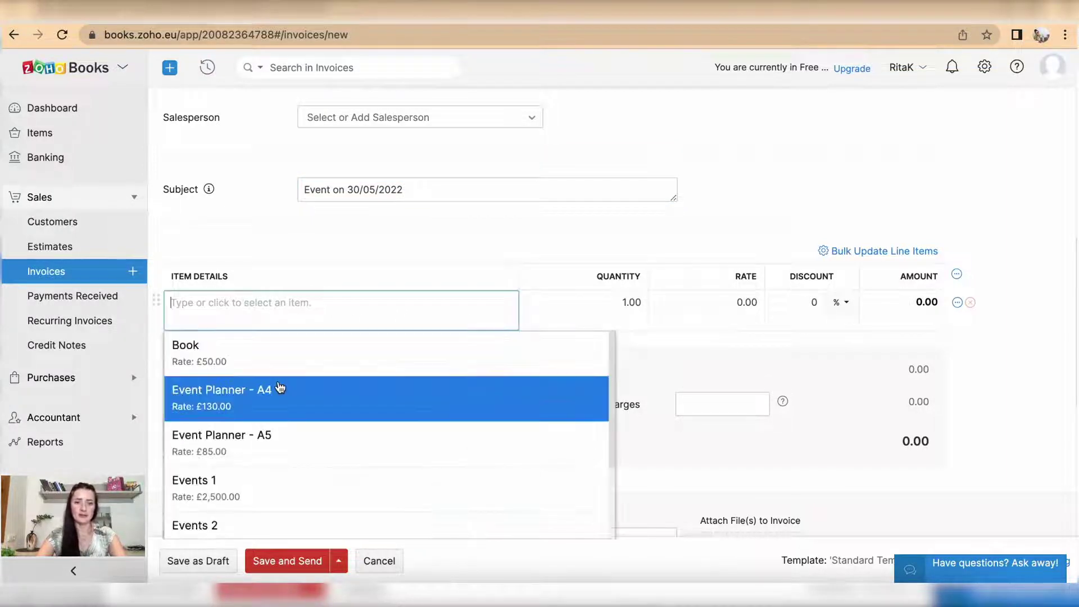
scroll(281, 387, down, 1)
click(262, 450)
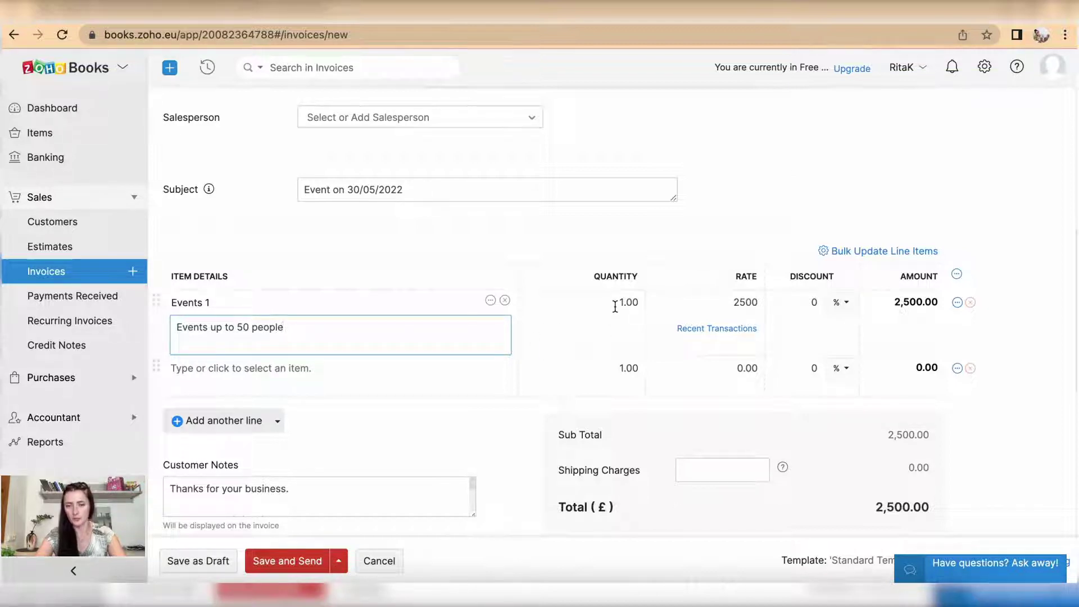
click(712, 302)
drag(712, 301, 783, 302)
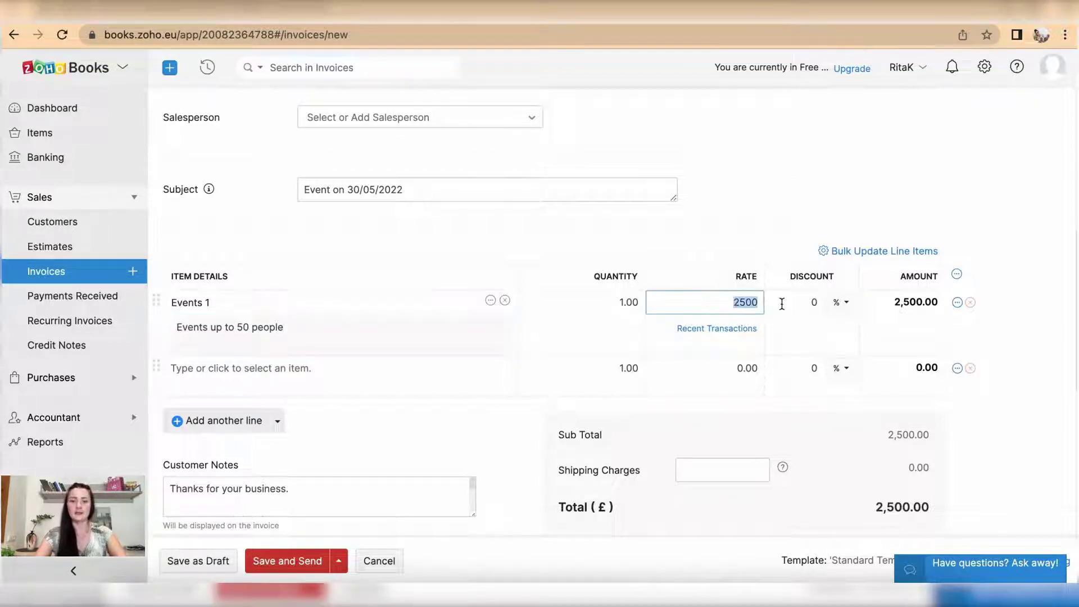
text(1500)
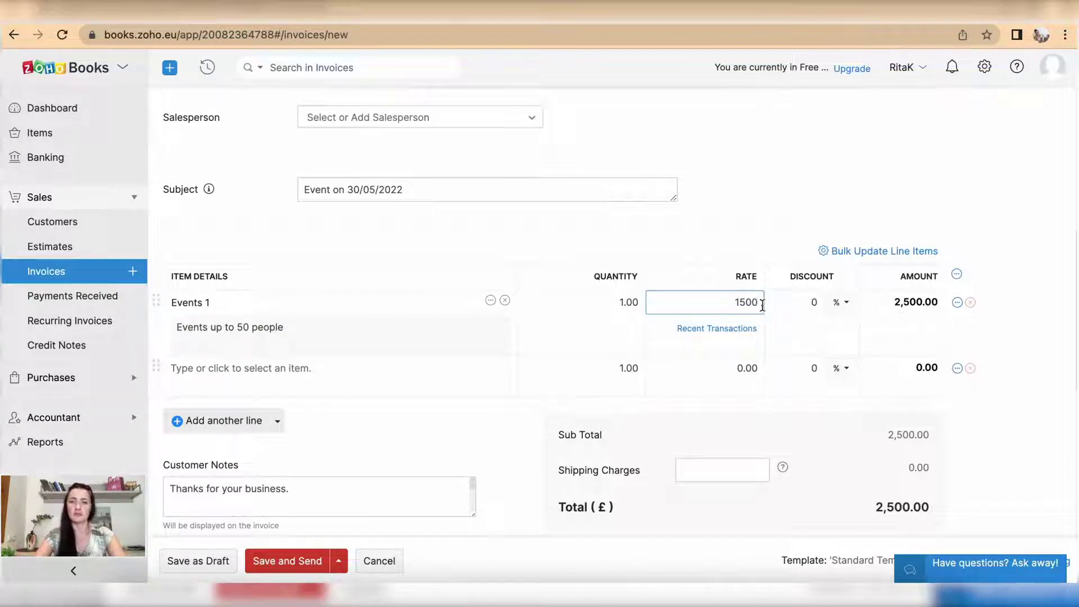
- Apply a 10% discount to the Events 1 line, making its amount 1,350.00
click(813, 302)
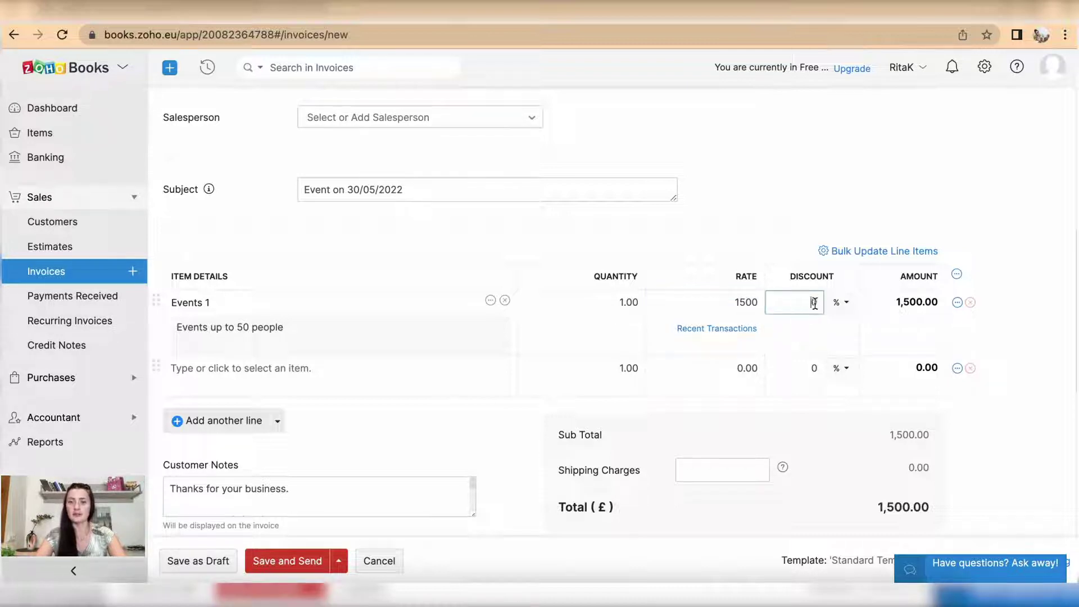
click(843, 304)
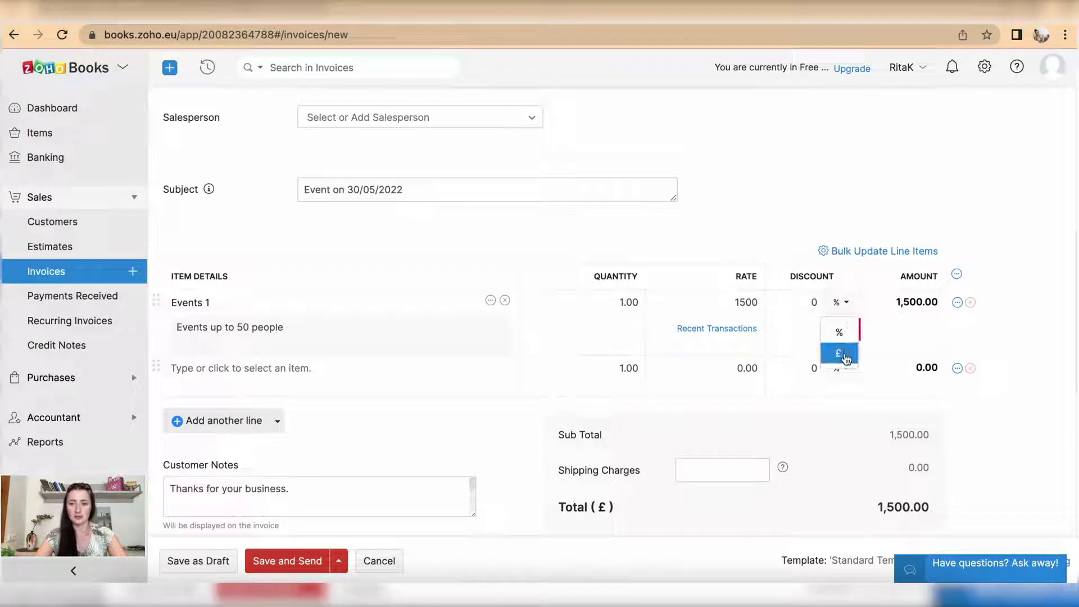
click(807, 302)
double_click(813, 301)
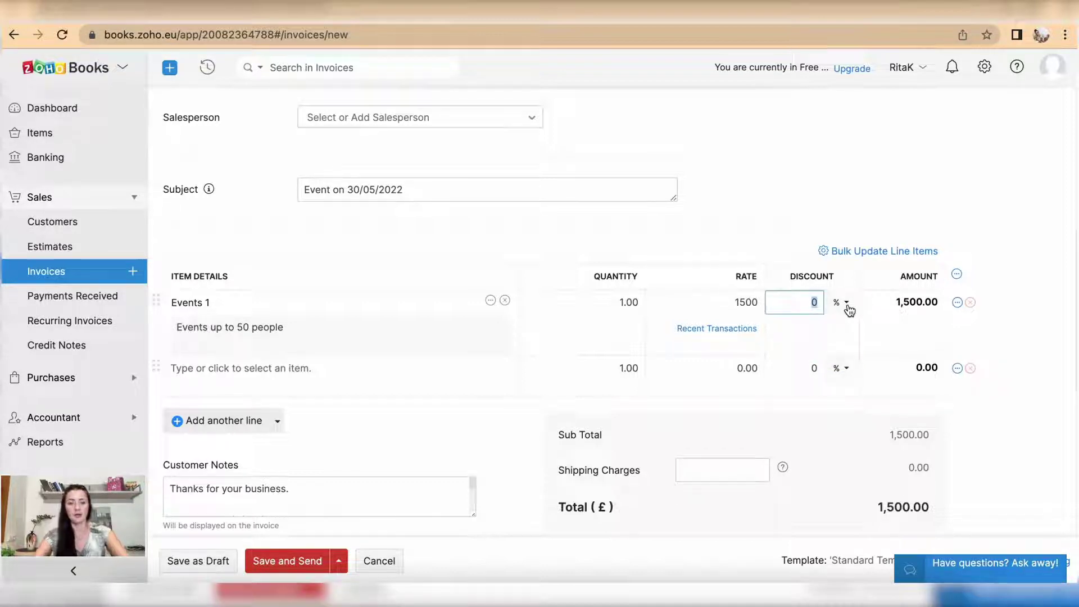
text(10)
click(843, 328)
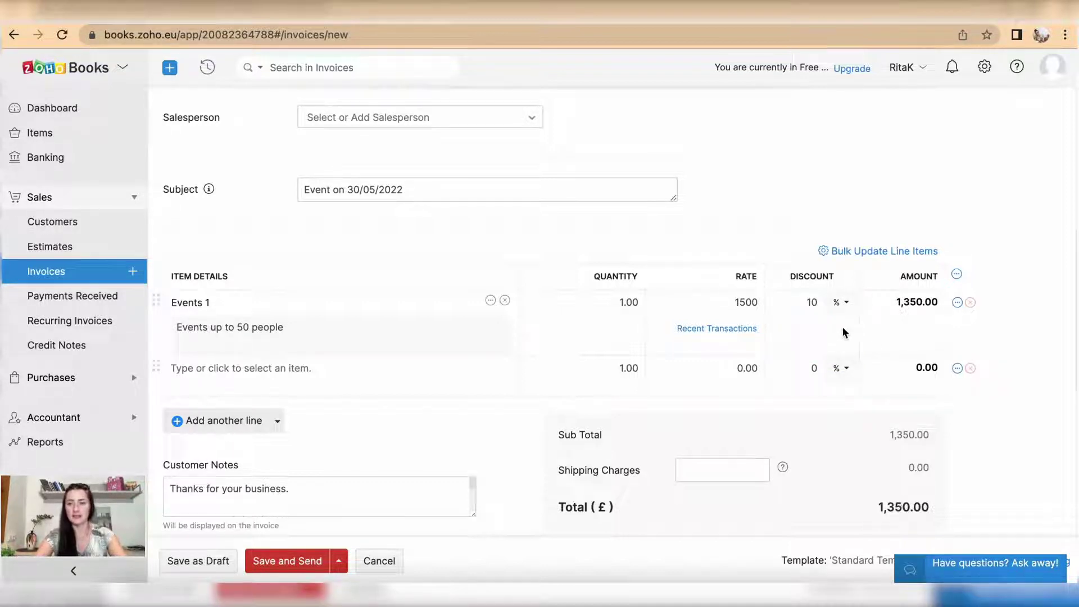
- Delete the empty second item line, leaving only Events 1
click(957, 304)
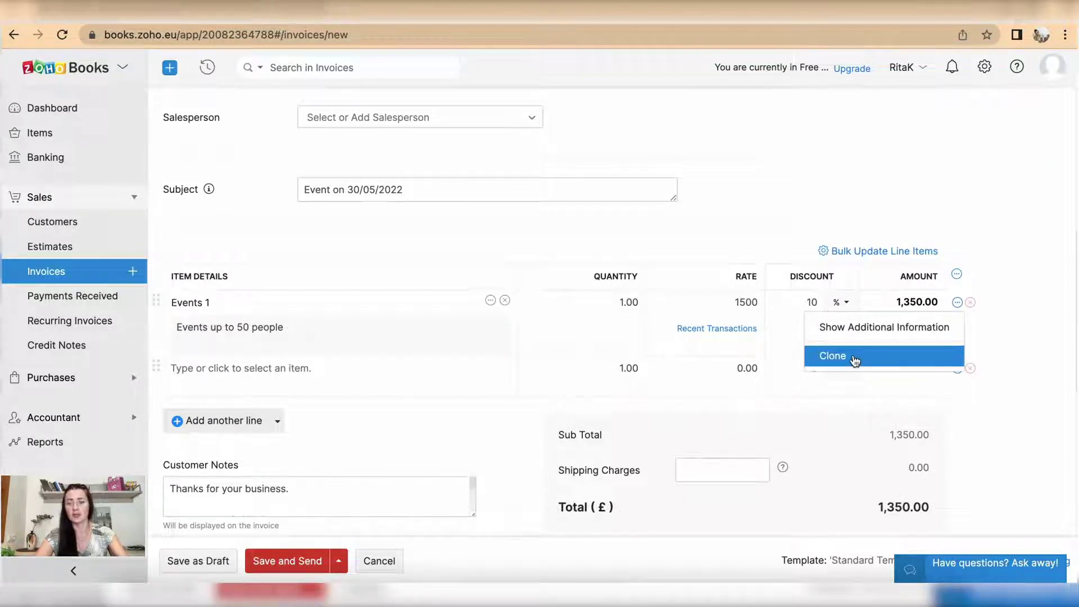
click(1020, 325)
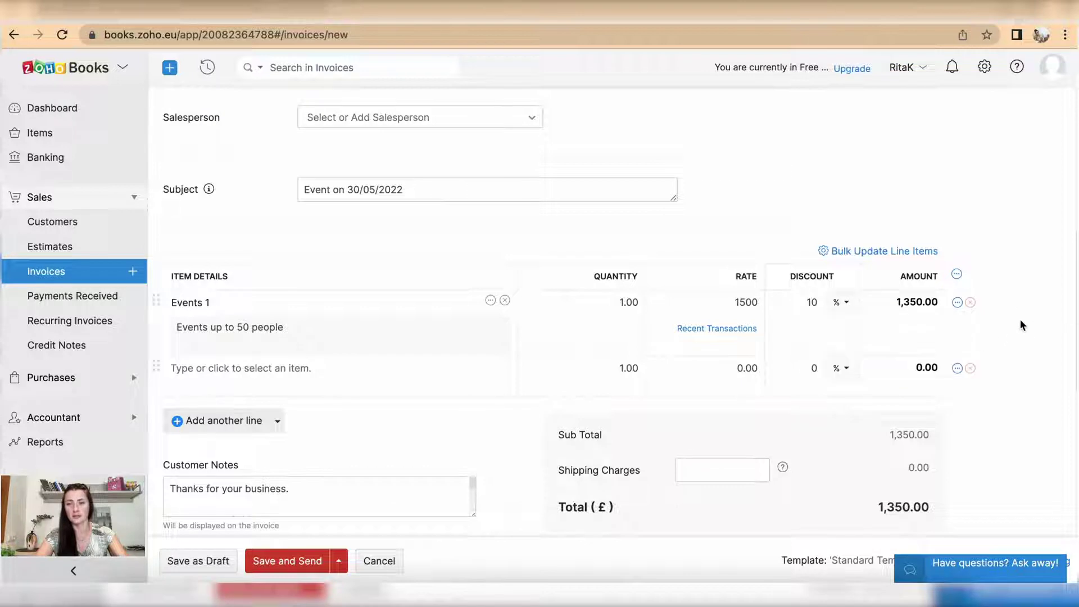
click(970, 368)
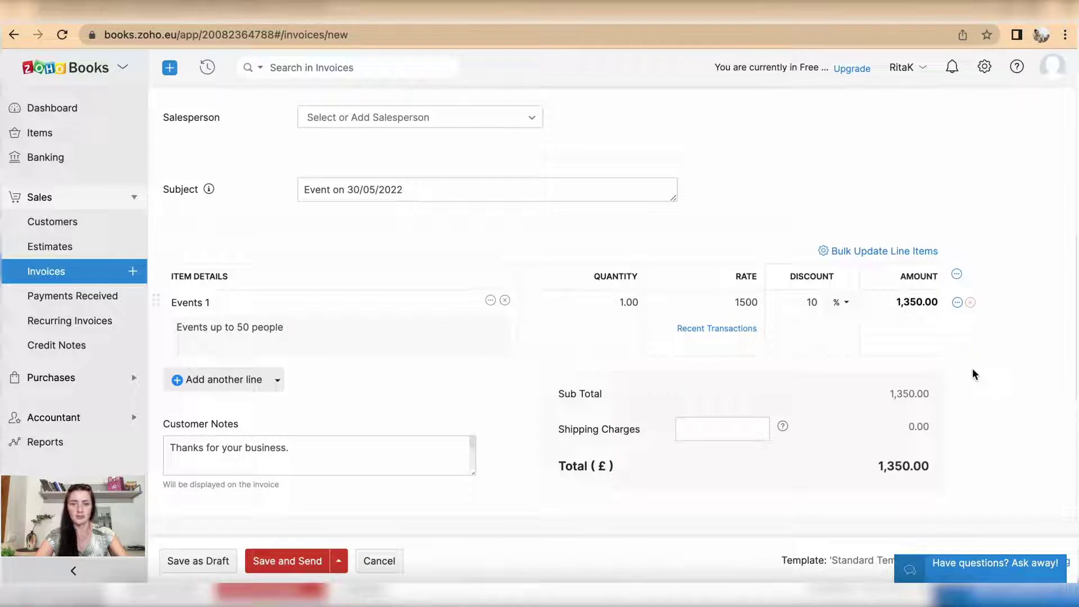
- Replace the thank-you customer notes with pasted payment instructions
scroll(363, 423, down, 2)
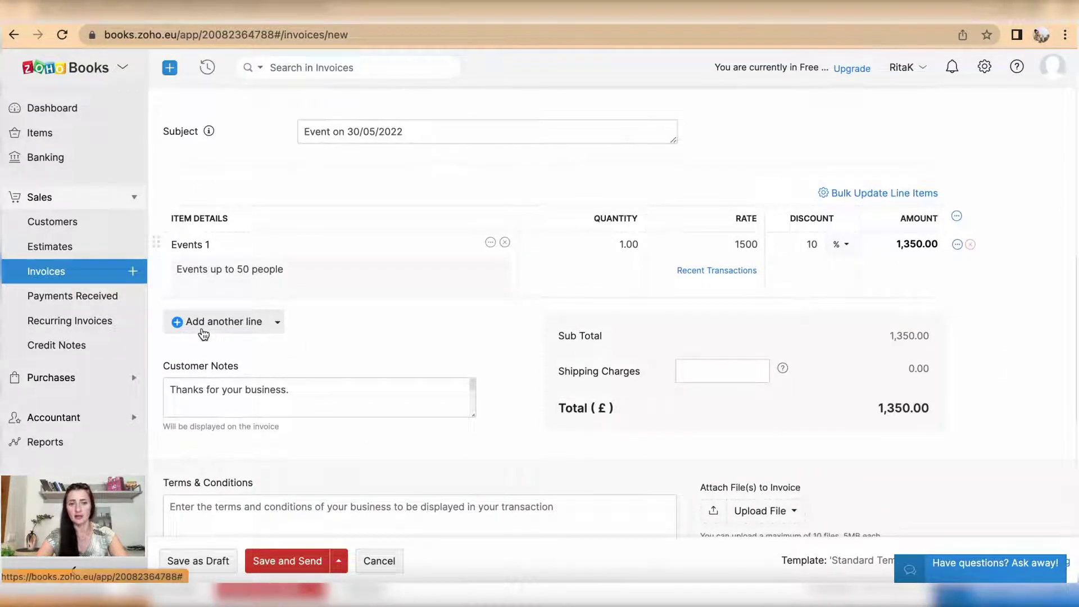
scroll(203, 335, down, 1)
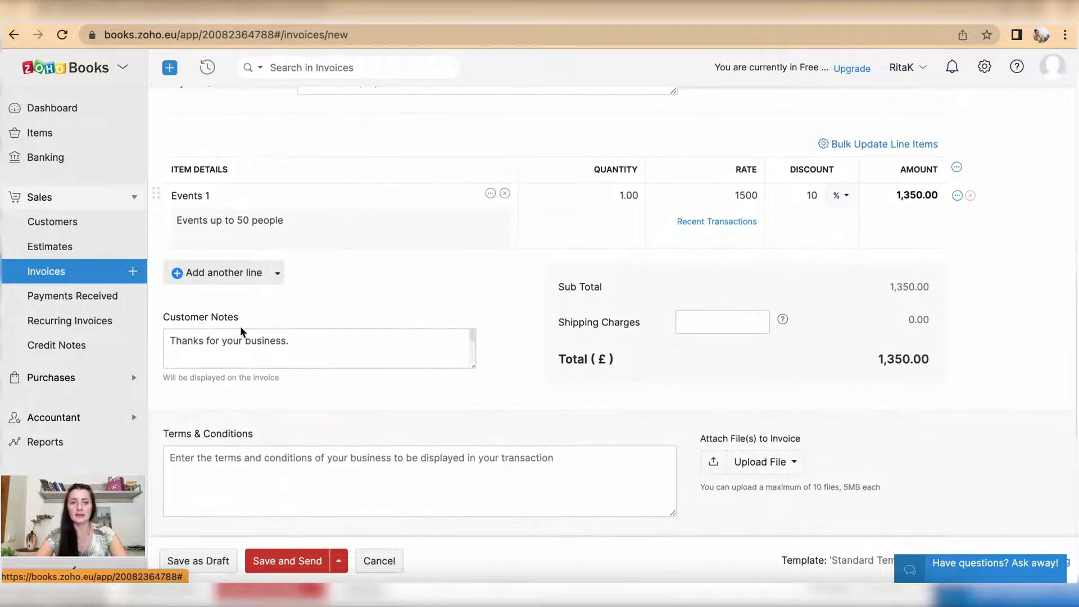
key(ctrl+a)
key(ctrl+v)
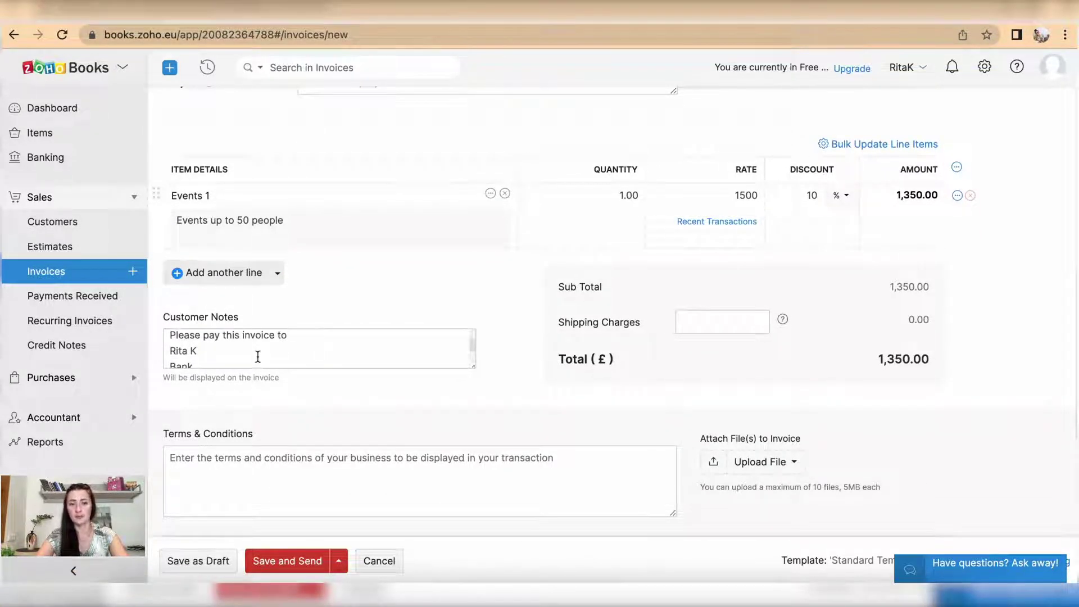
click(713, 323)
scroll(712, 322, down, 3)
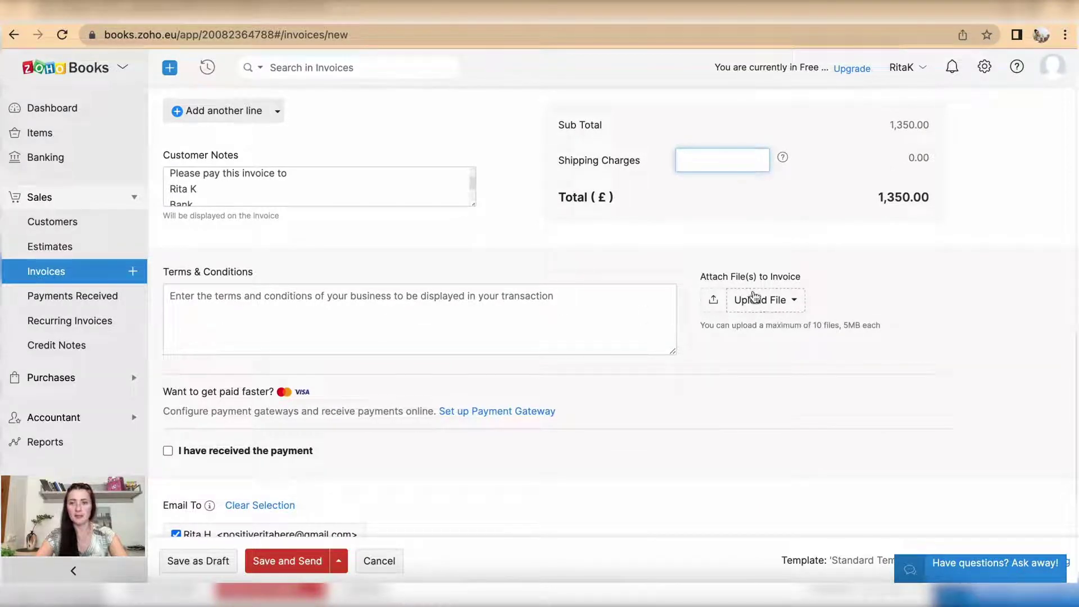
scroll(789, 313, down, 2)
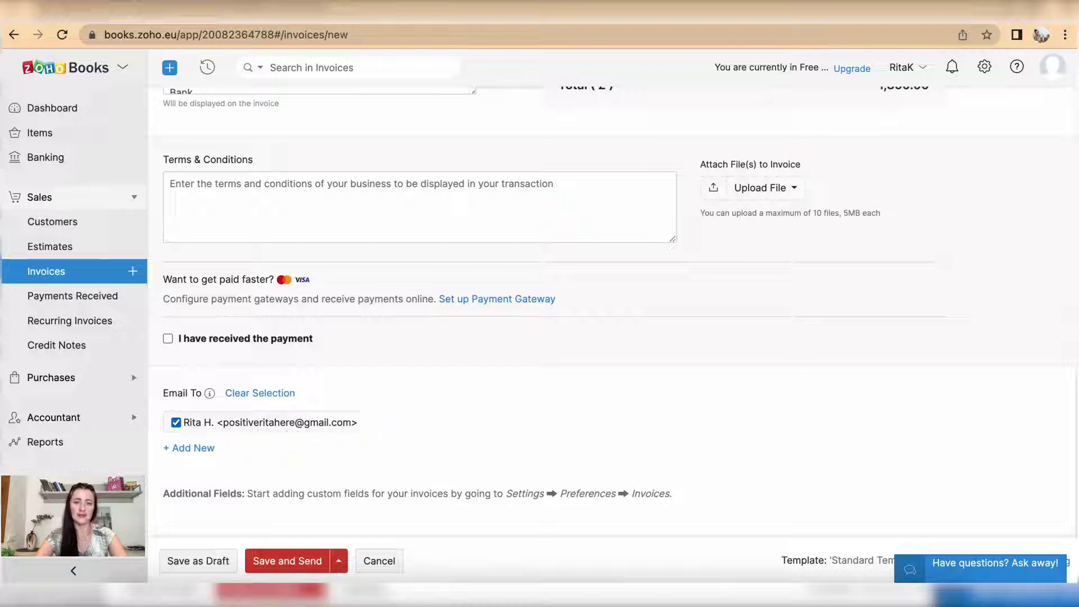
click(193, 449)
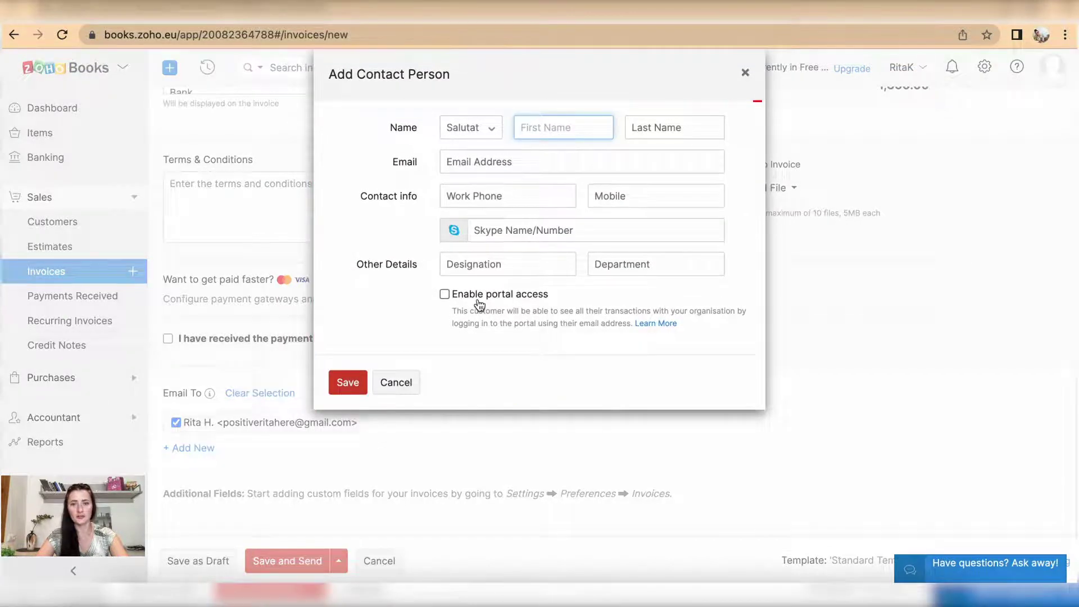
click(746, 74)
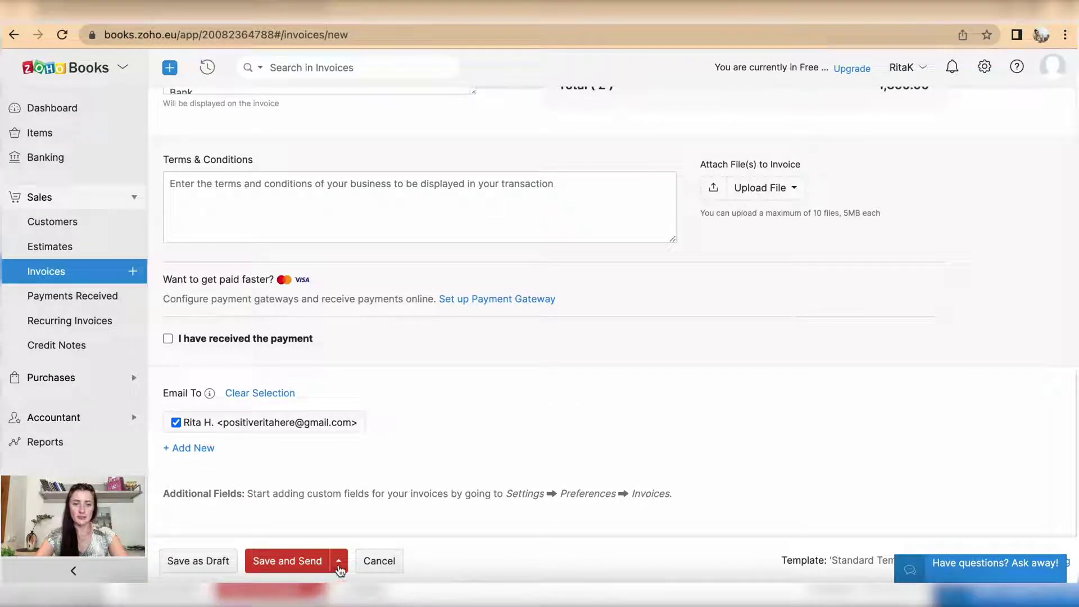
click(338, 562)
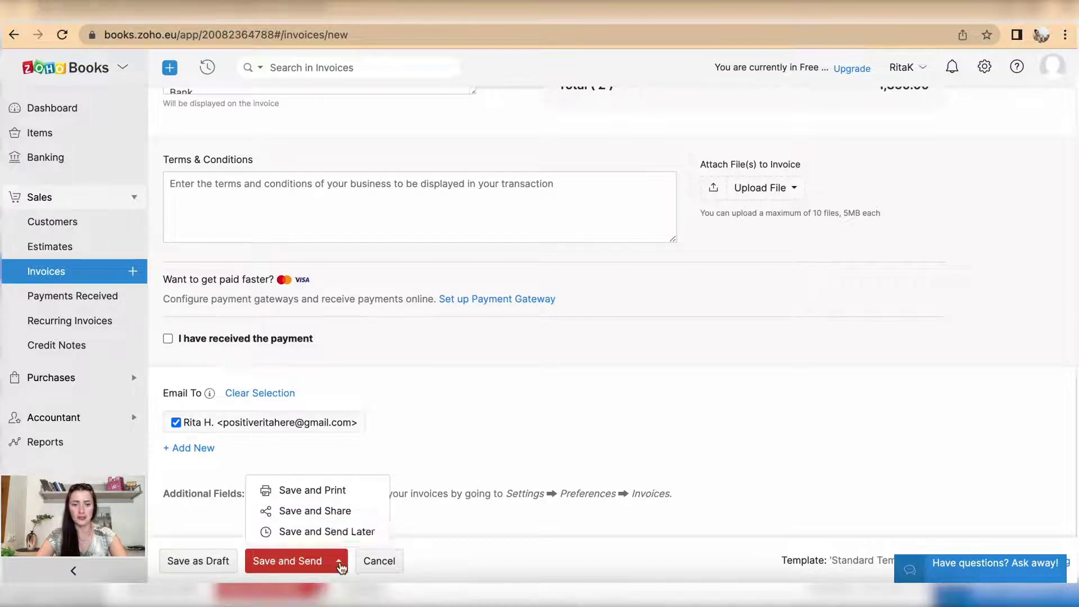
click(341, 564)
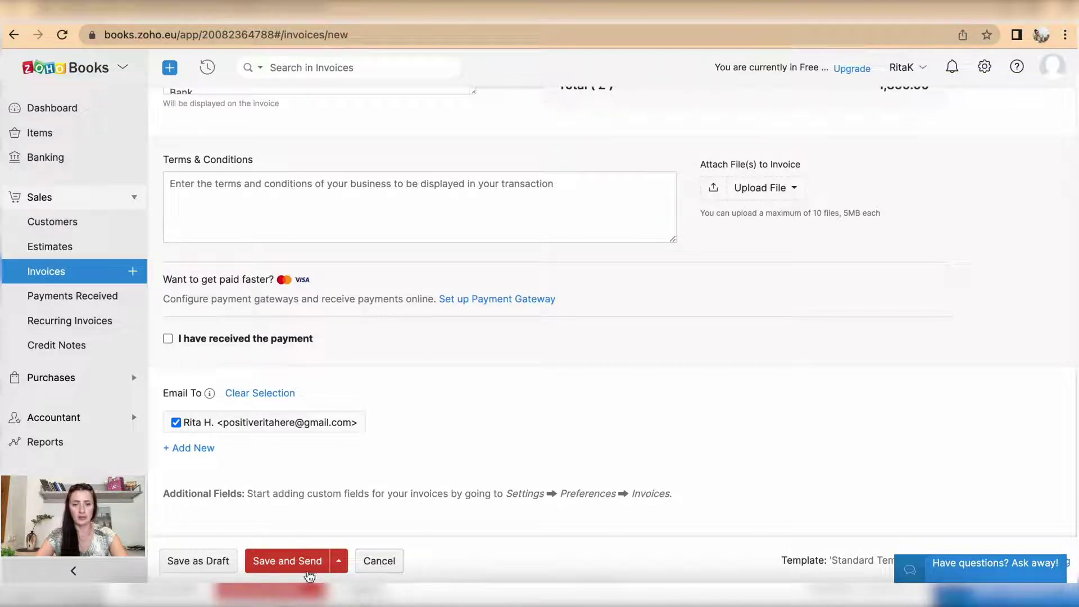
click(298, 565)
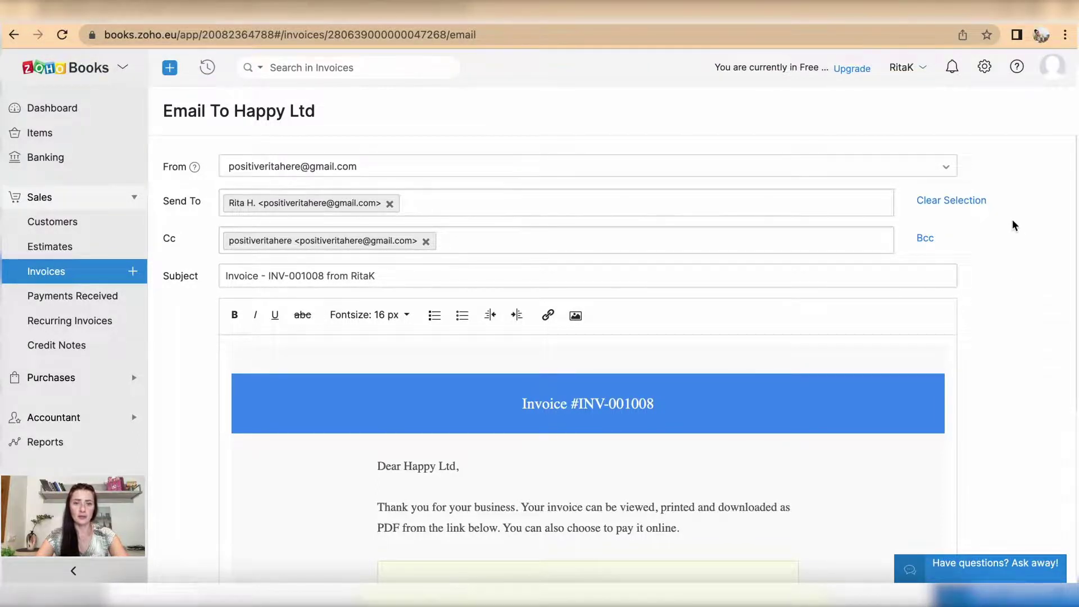
- Send the INV-001008 email to Happy Ltd with only the invoice PDF attached, no customer statement
click(924, 238)
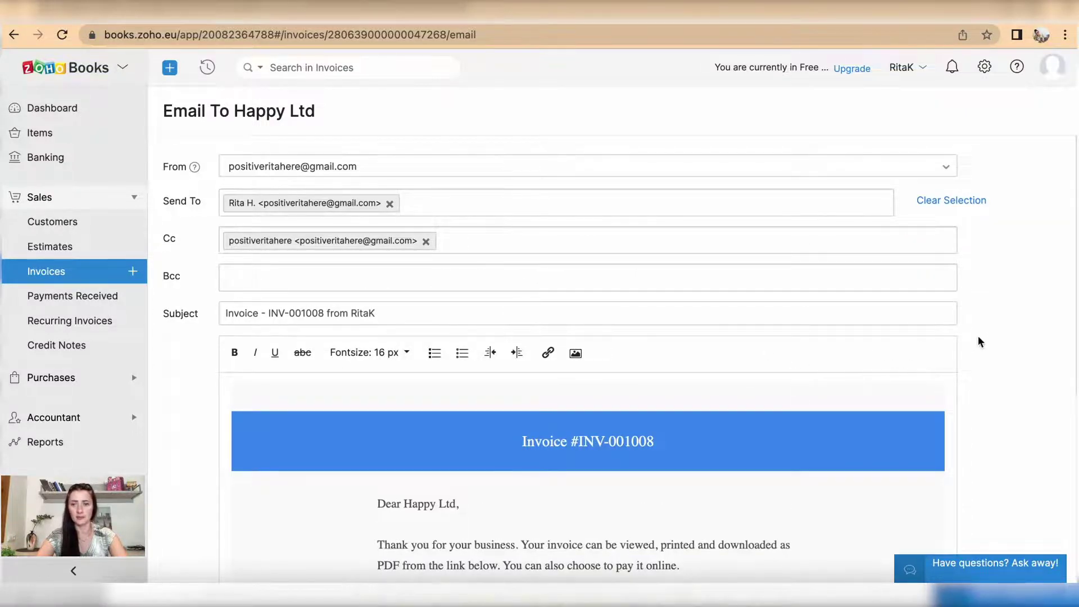
scroll(980, 341, down, 2)
scroll(981, 341, down, 2)
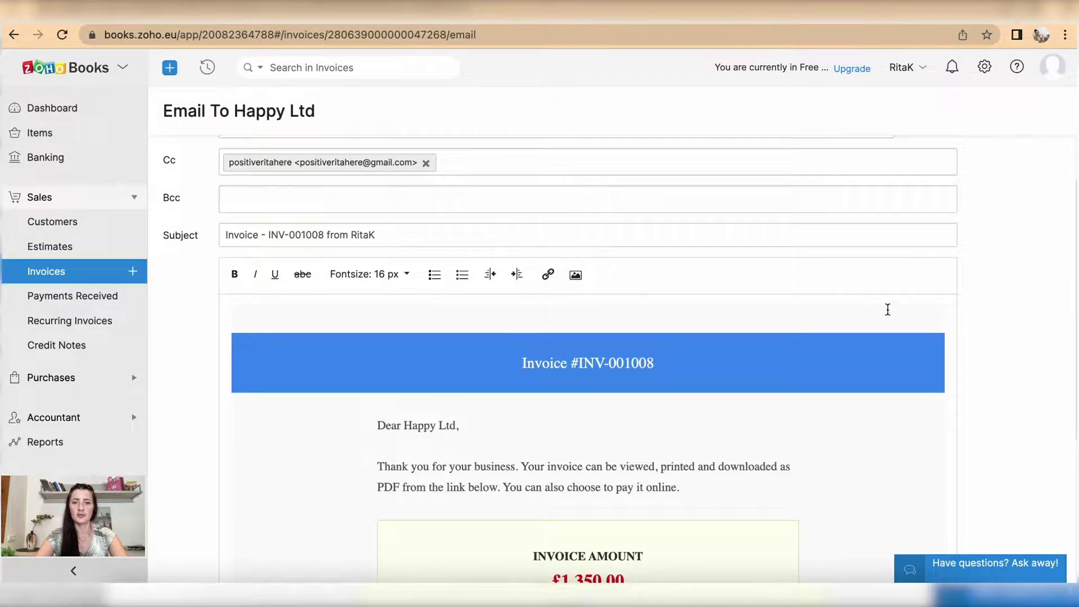
scroll(887, 309, down, 3)
scroll(887, 309, down, 5)
scroll(1013, 339, down, 5)
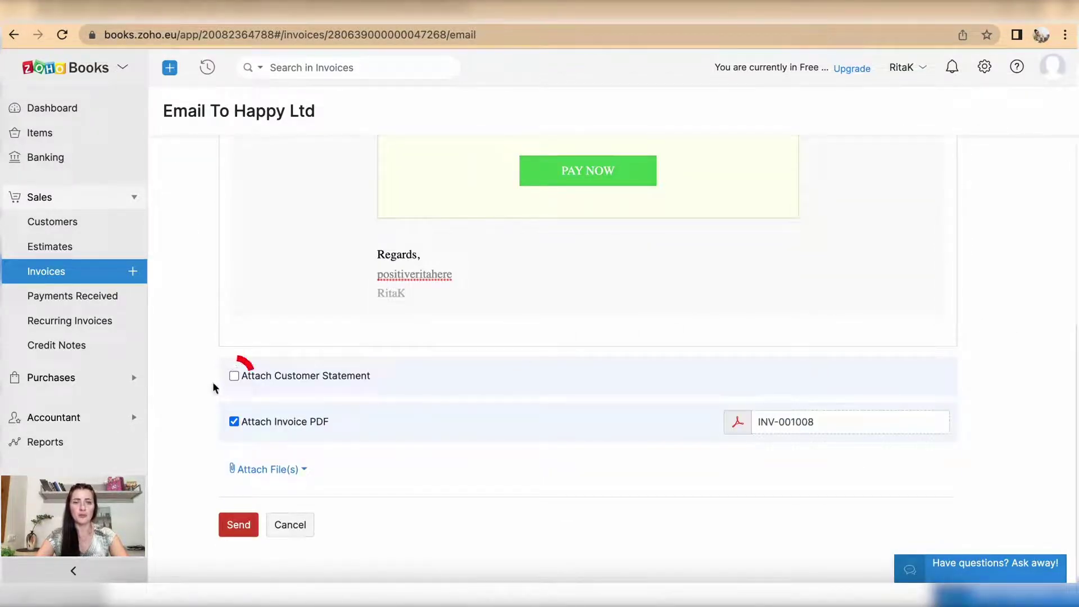
click(234, 376)
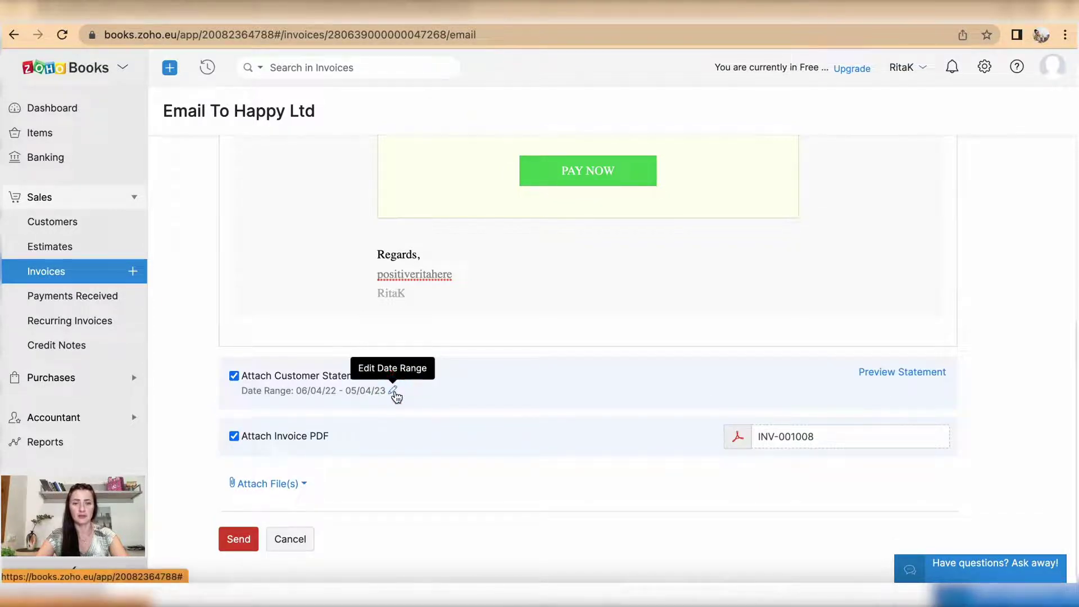
click(233, 375)
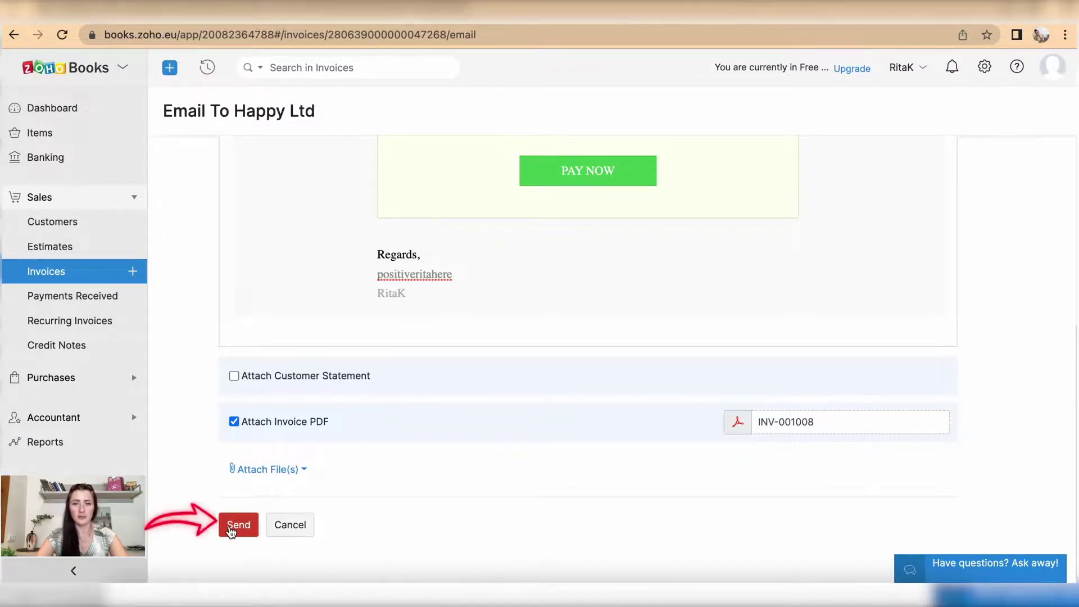
click(232, 527)
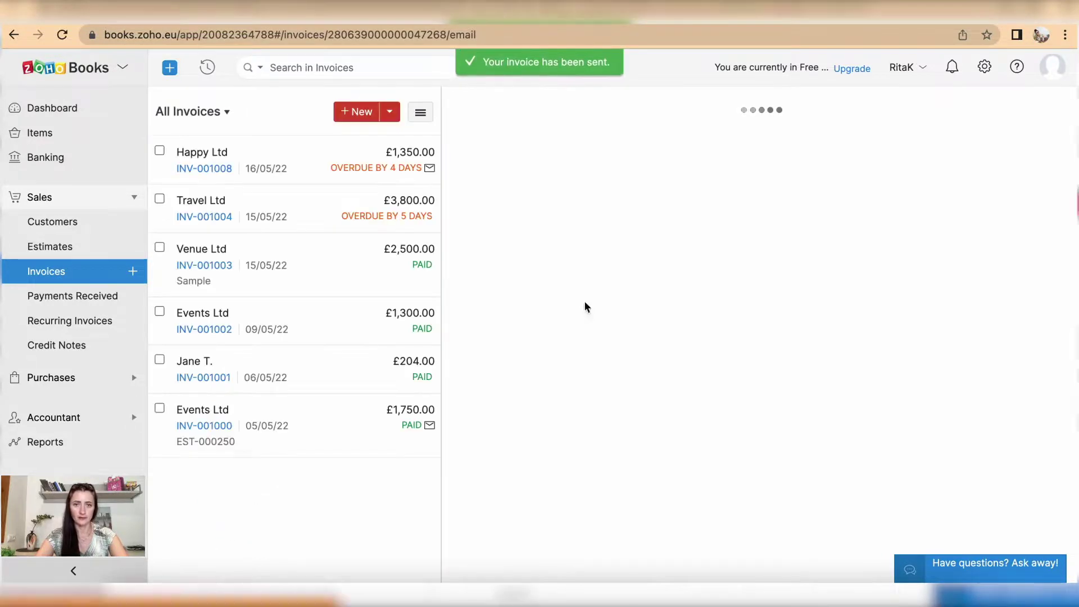
- Close the invoice detail pane to show INV-001008, £1,350.00 due, in All Invoices
click(1066, 114)
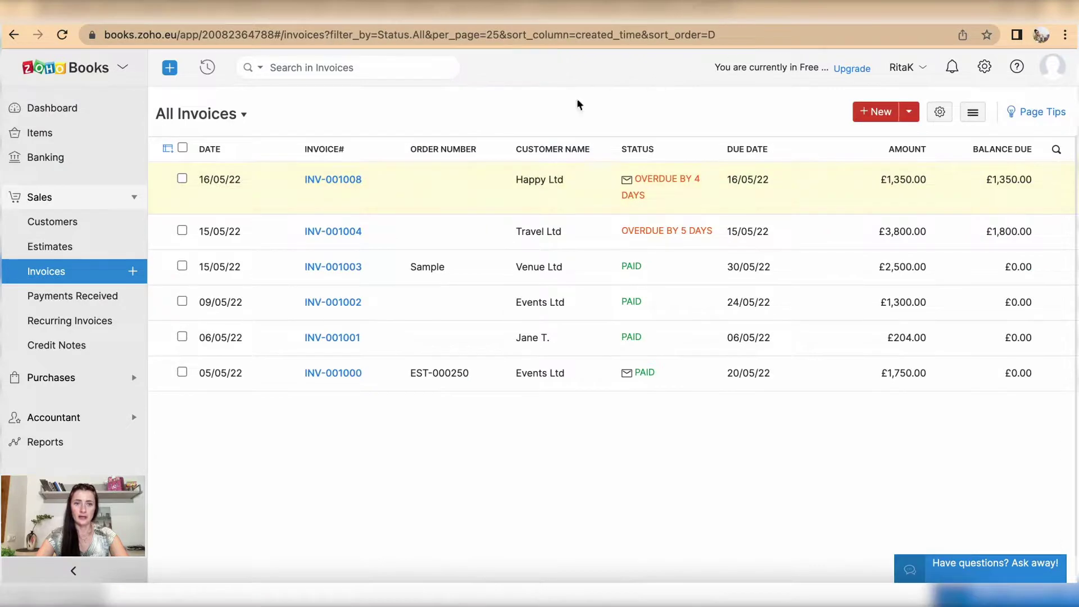